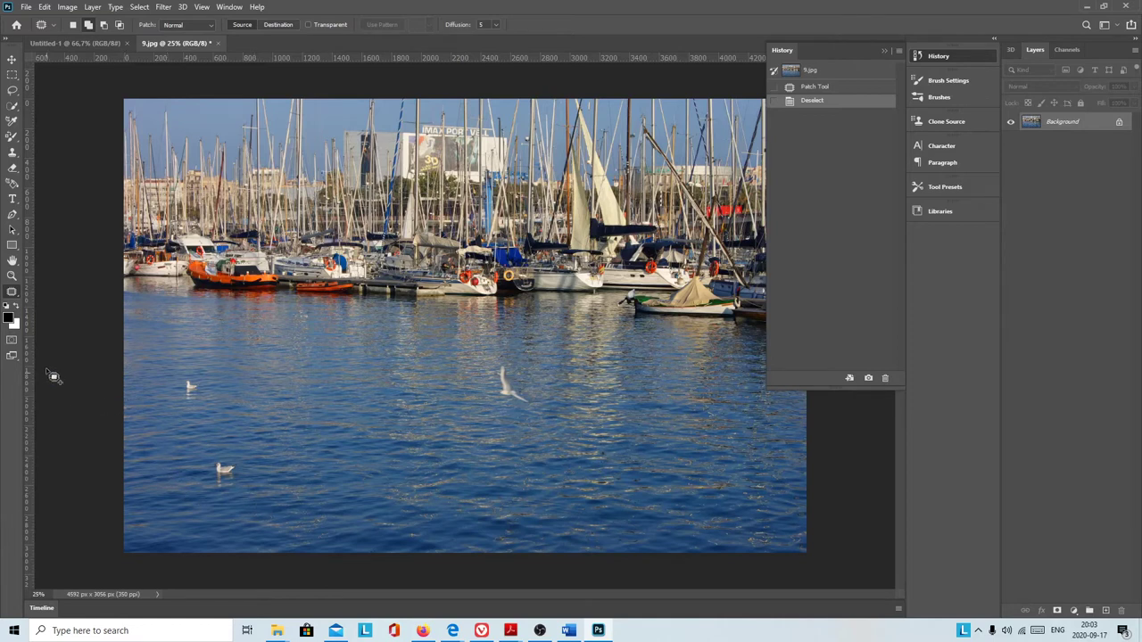
# - Select the Patch Tool from the healing brush tool group
pyautogui.click(13, 295)
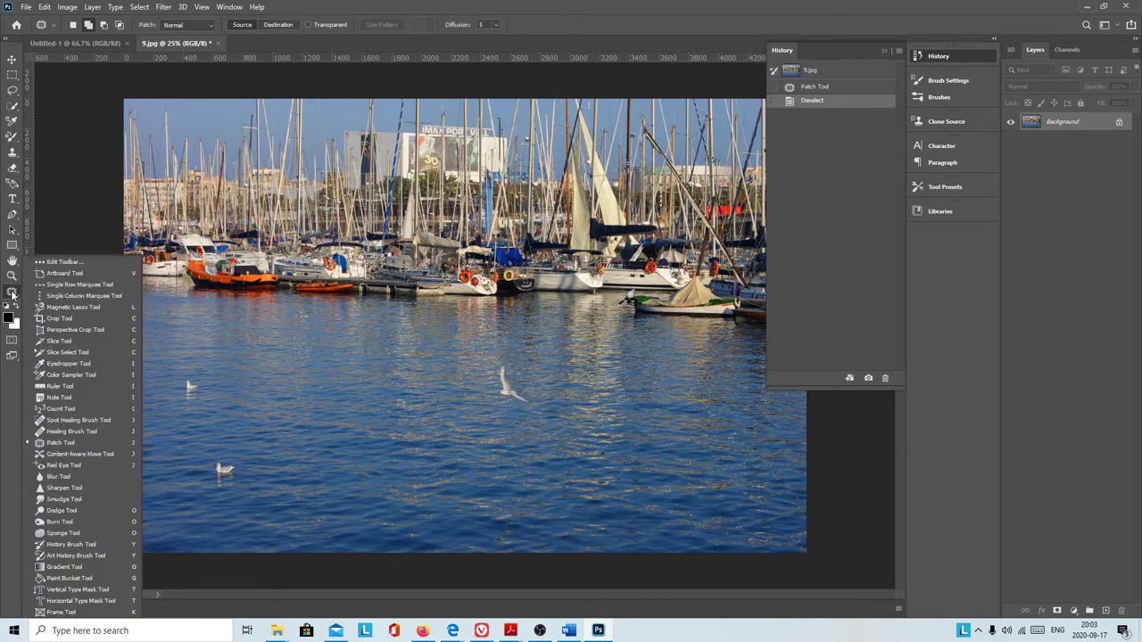
pyautogui.click(71, 444)
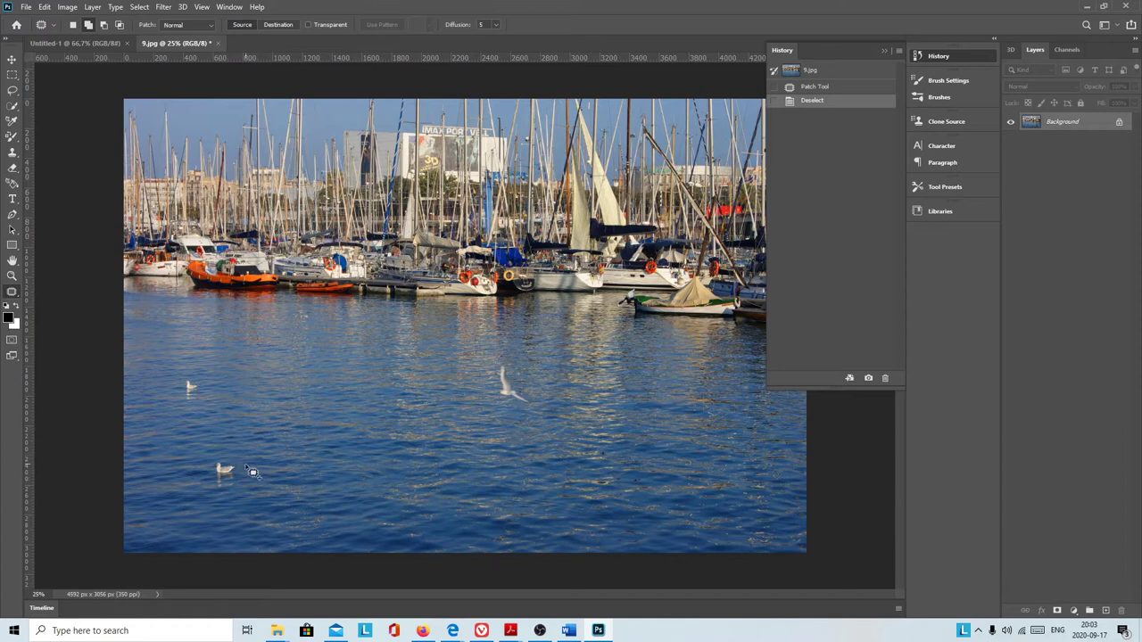
# - Patch the lower-left, small left and flying centre seagulls with clean water, then deselect
pyautogui.moveTo(249, 478)
pyautogui.mouseDown()
pyautogui.moveTo(216, 478)
pyautogui.moveTo(238, 487)
pyautogui.moveTo(239, 473)
pyautogui.moveTo(265, 473)
pyautogui.mouseUp()
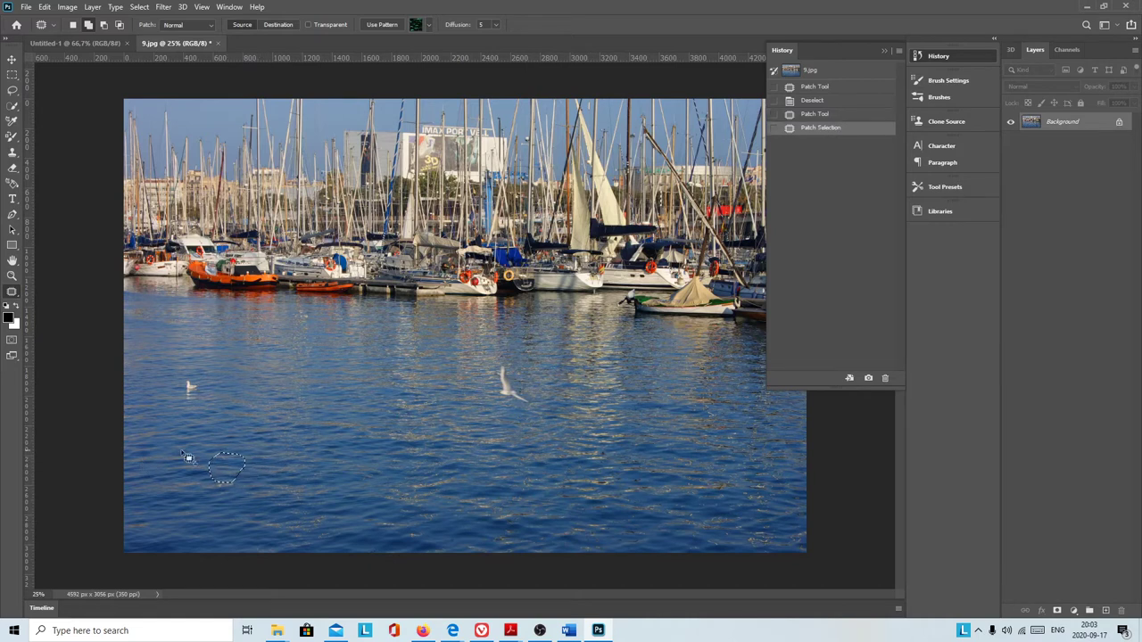
pyautogui.moveTo(207, 377)
pyautogui.mouseDown()
pyautogui.moveTo(185, 399)
pyautogui.moveTo(214, 386)
pyautogui.moveTo(207, 377)
pyautogui.mouseUp()
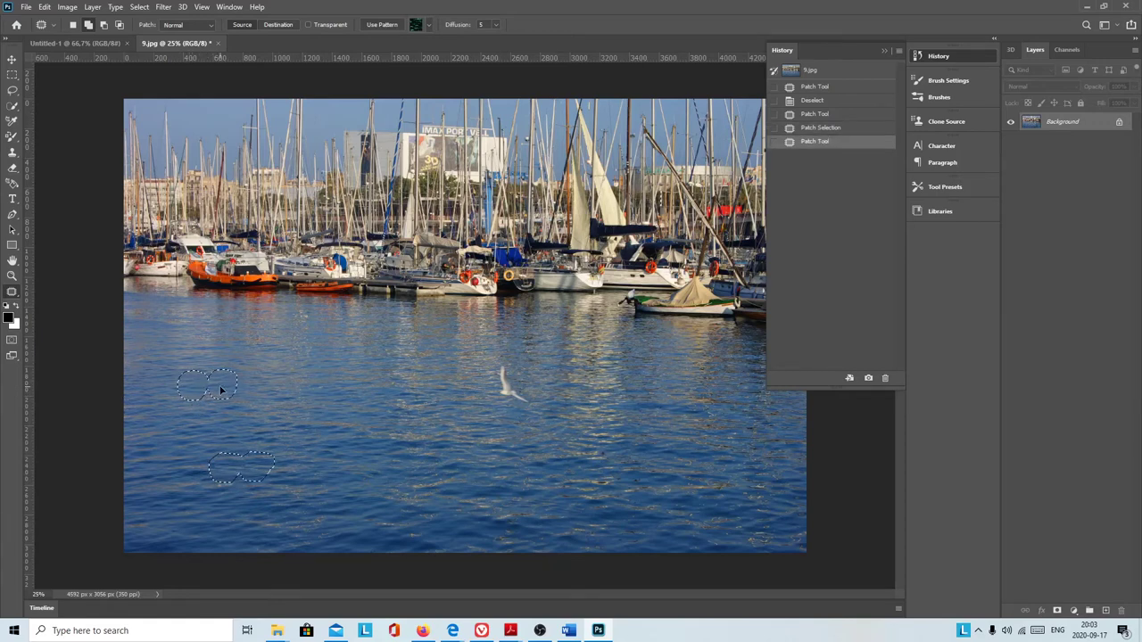
pyautogui.moveTo(201, 389); pyautogui.dragTo(188, 396)
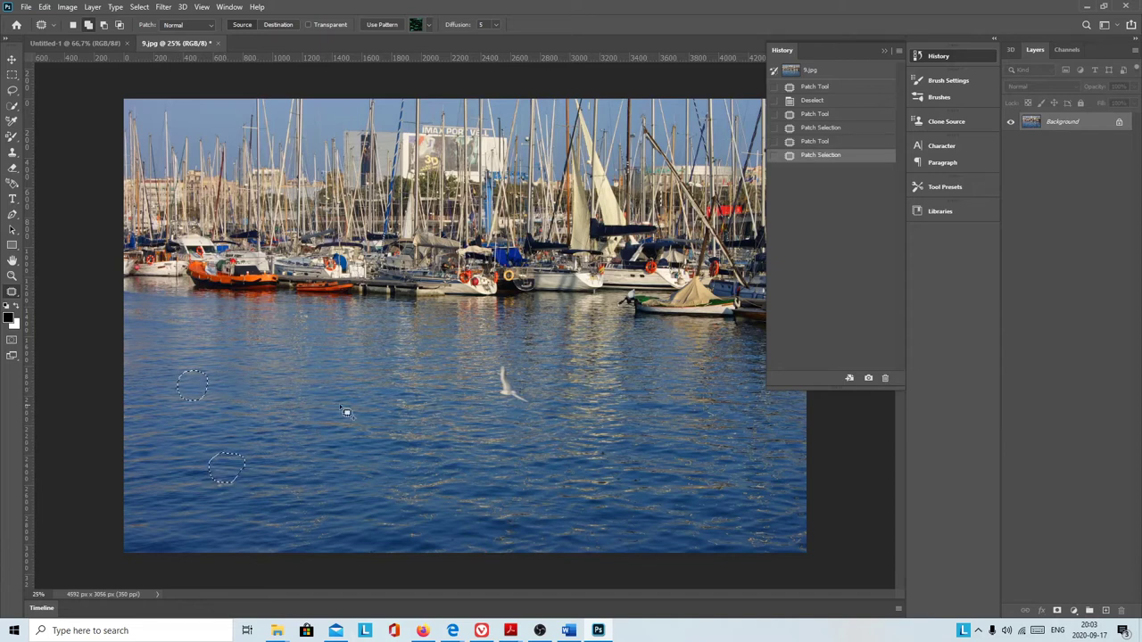
pyautogui.moveTo(515, 358)
pyautogui.mouseDown()
pyautogui.moveTo(500, 404)
pyautogui.moveTo(533, 383)
pyautogui.moveTo(516, 388)
pyautogui.moveTo(554, 381)
pyautogui.mouseUp()
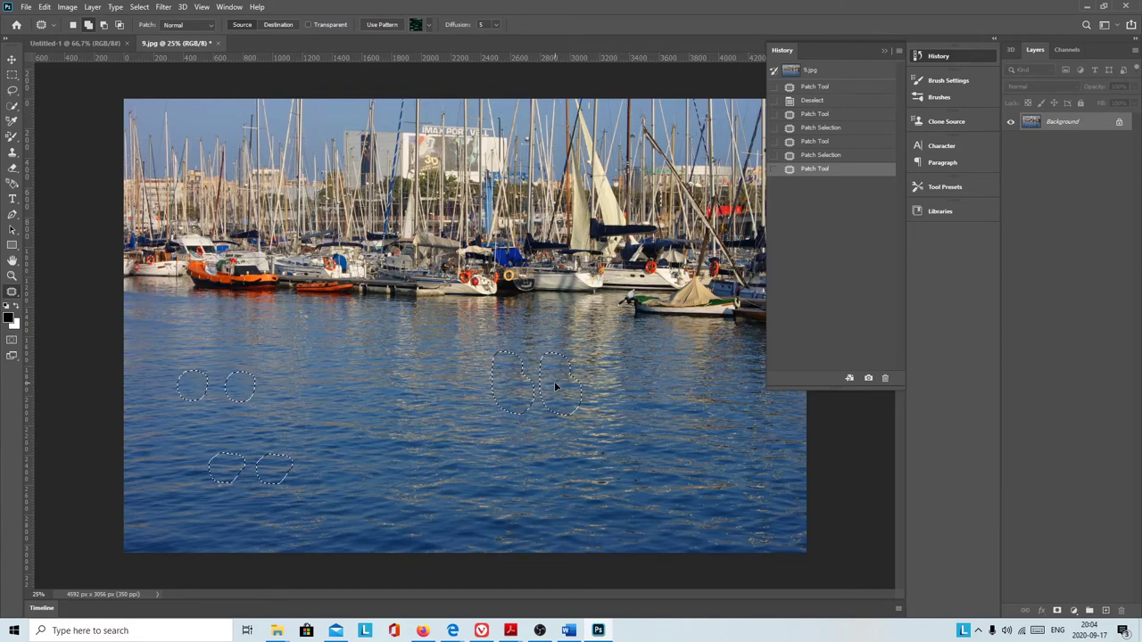
pyautogui.moveTo(555, 381); pyautogui.dragTo(554, 381)
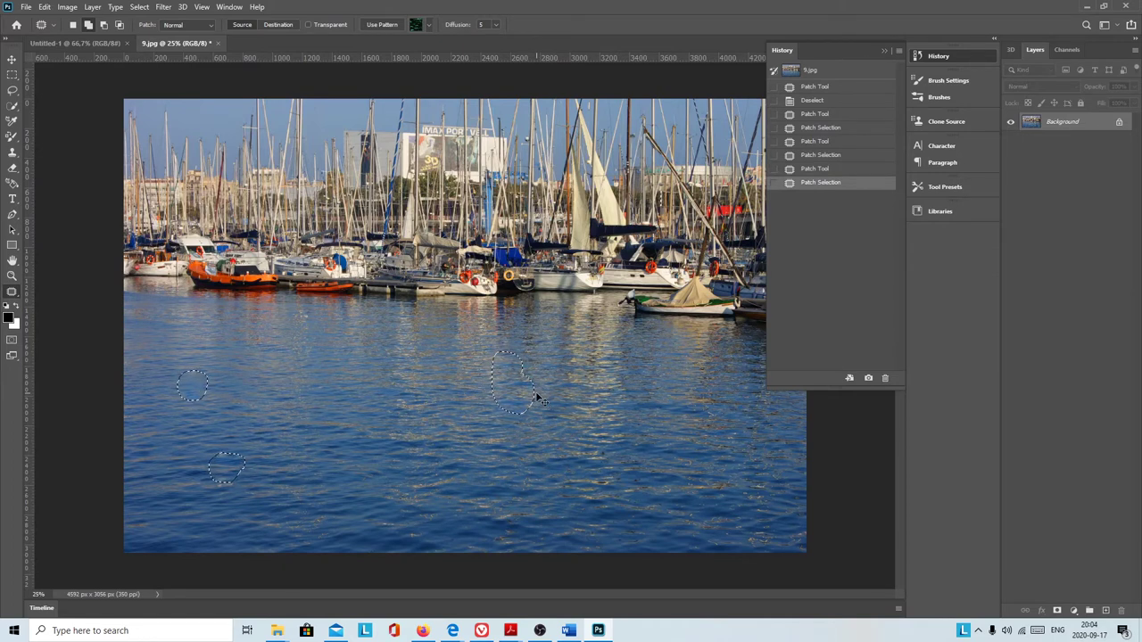
pyautogui.hotkey('ctrl', 'd')
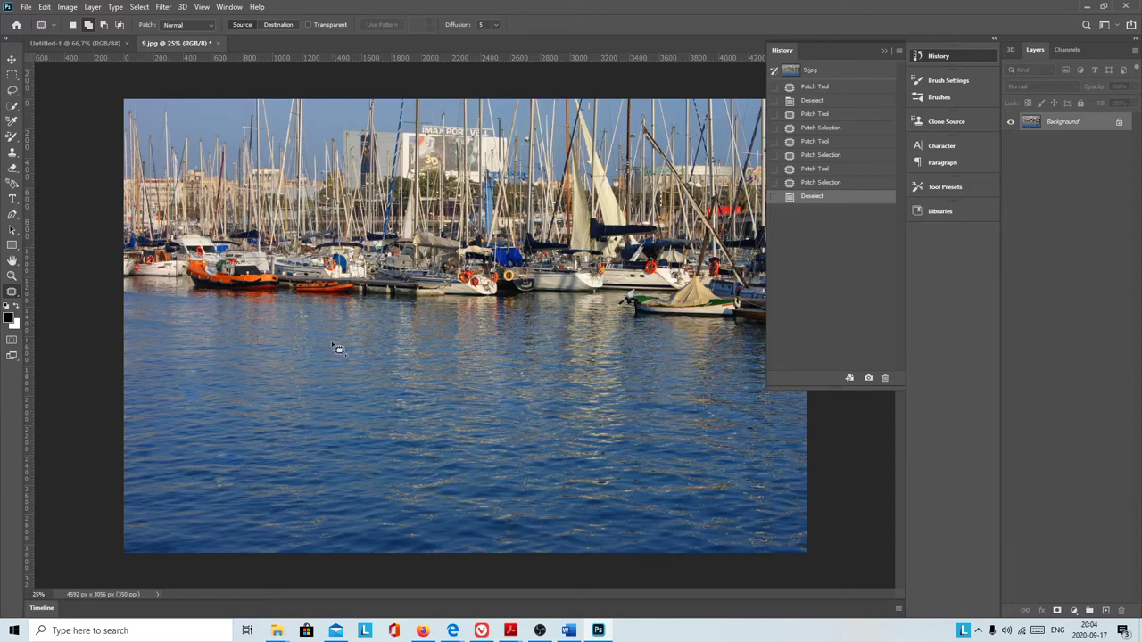
# - Revert to the first Patch Tool history state and set Patch mode to Destination
pyautogui.click(826, 86)
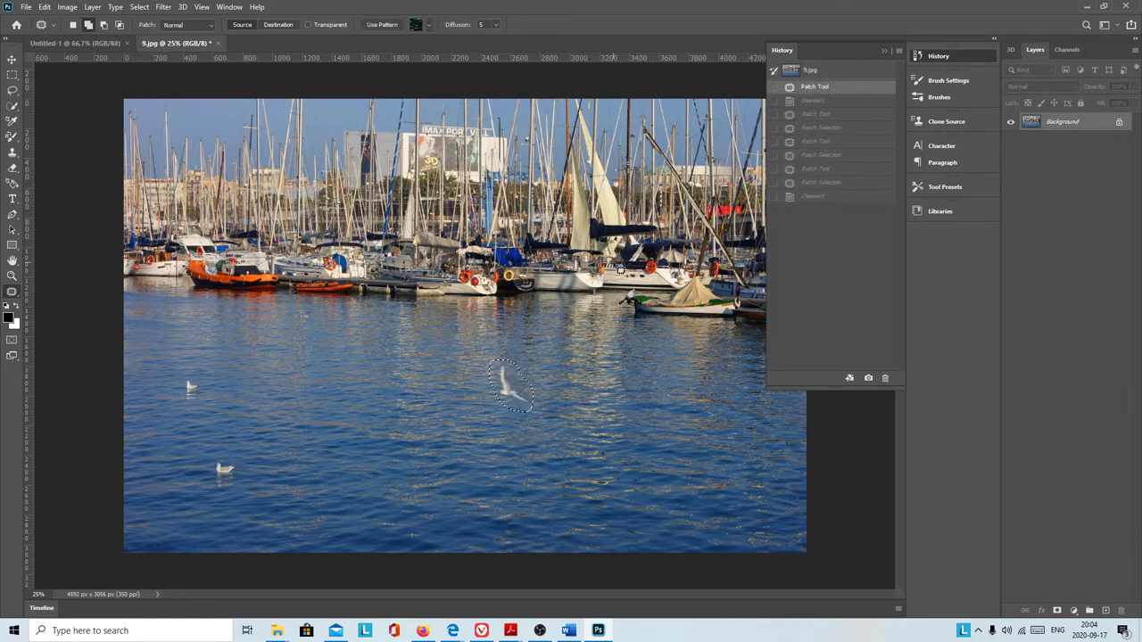
pyautogui.hotkey('ctrl', 'd')
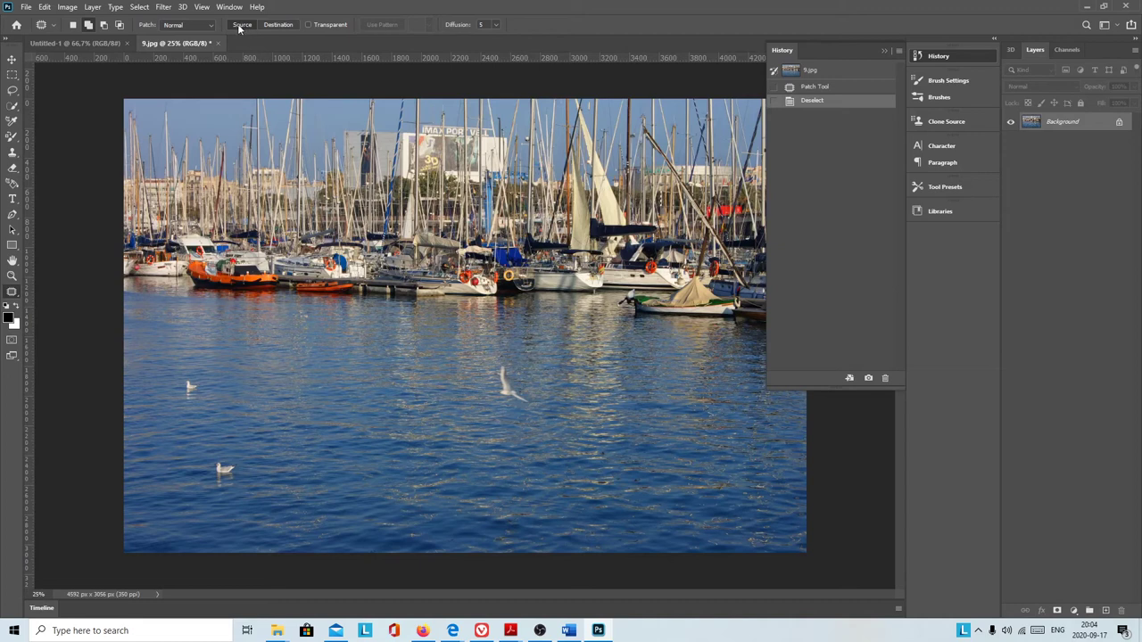
pyautogui.click(275, 25)
# - Copy the centre flying gull up-left and a lower-left swimming gull, then deselect
pyautogui.moveTo(523, 373); pyautogui.dragTo(501, 378)
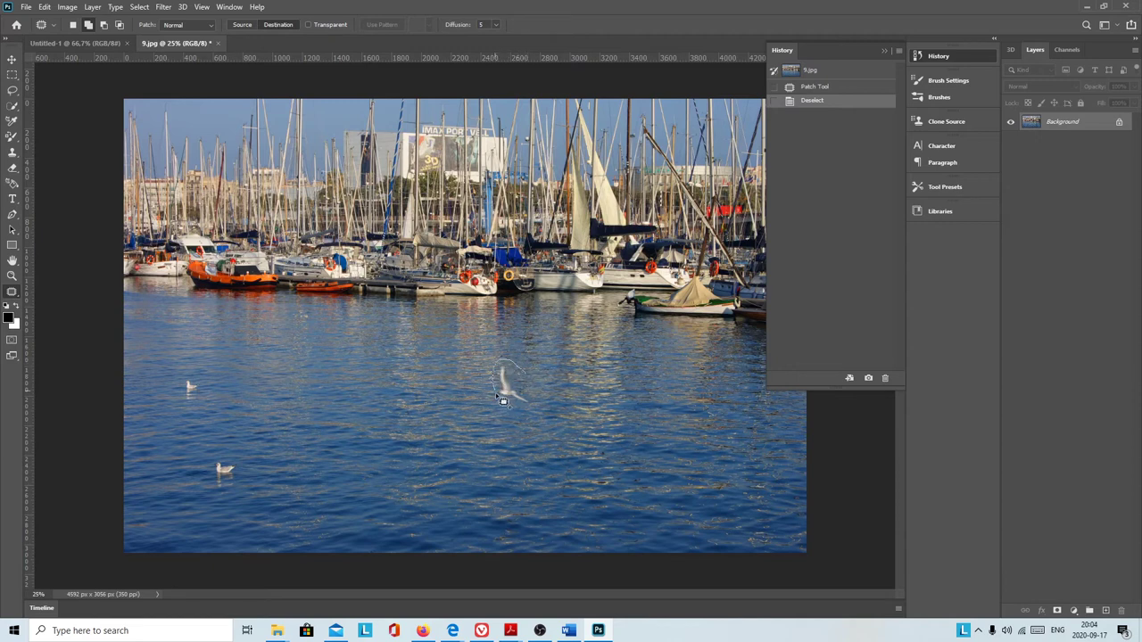
pyautogui.moveTo(532, 388)
pyautogui.mouseDown()
pyautogui.moveTo(506, 390)
pyautogui.moveTo(443, 361)
pyautogui.mouseUp()
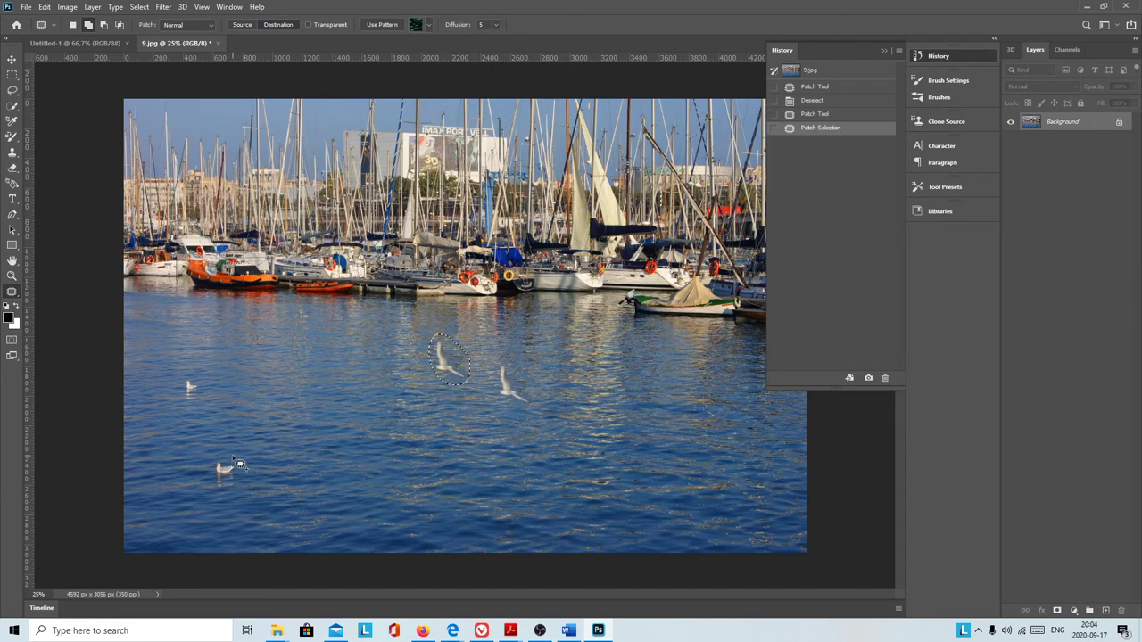
pyautogui.moveTo(236, 448)
pyautogui.mouseDown()
pyautogui.moveTo(239, 500)
pyautogui.moveTo(216, 462)
pyautogui.moveTo(239, 450)
pyautogui.moveTo(269, 468)
pyautogui.moveTo(265, 446)
pyautogui.mouseUp()
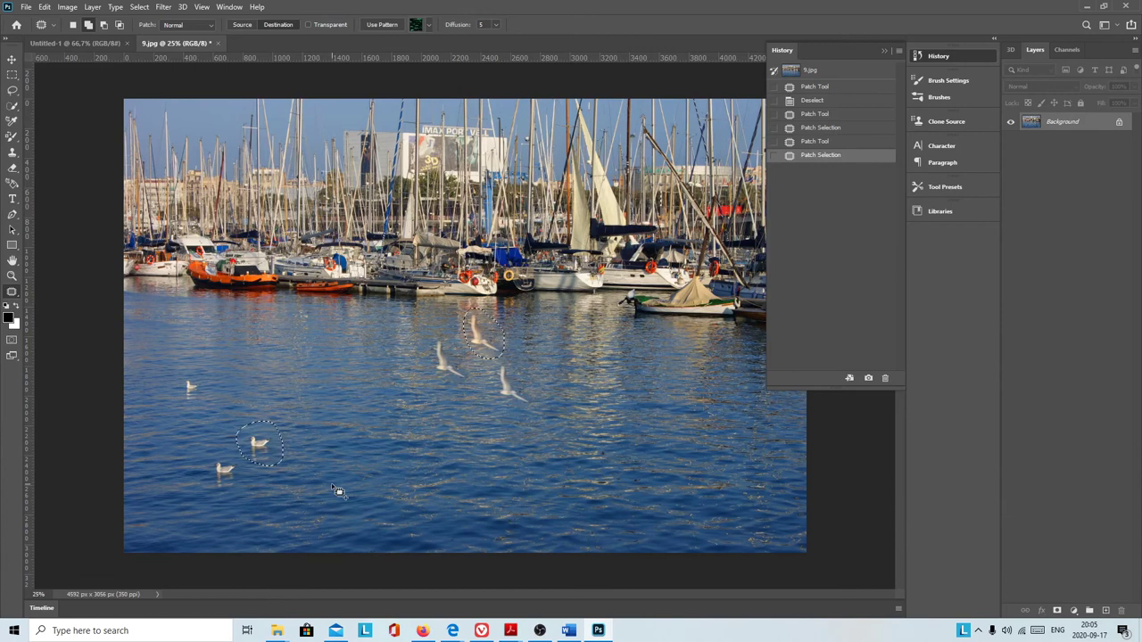
pyautogui.hotkey('ctrl', 'd')
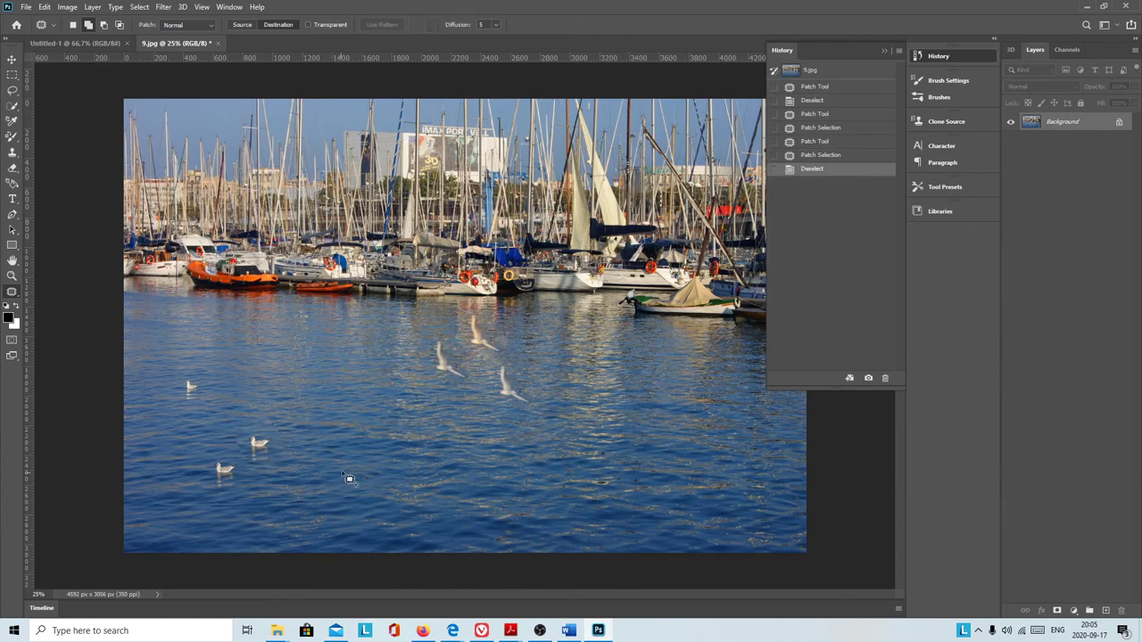
# - Add copies of the small left gull and a lower-left swimming gull, then switch to OBS Studio
pyautogui.moveTo(212, 397)
pyautogui.mouseDown()
pyautogui.moveTo(187, 397)
pyautogui.moveTo(215, 402)
pyautogui.moveTo(224, 386)
pyautogui.mouseUp()
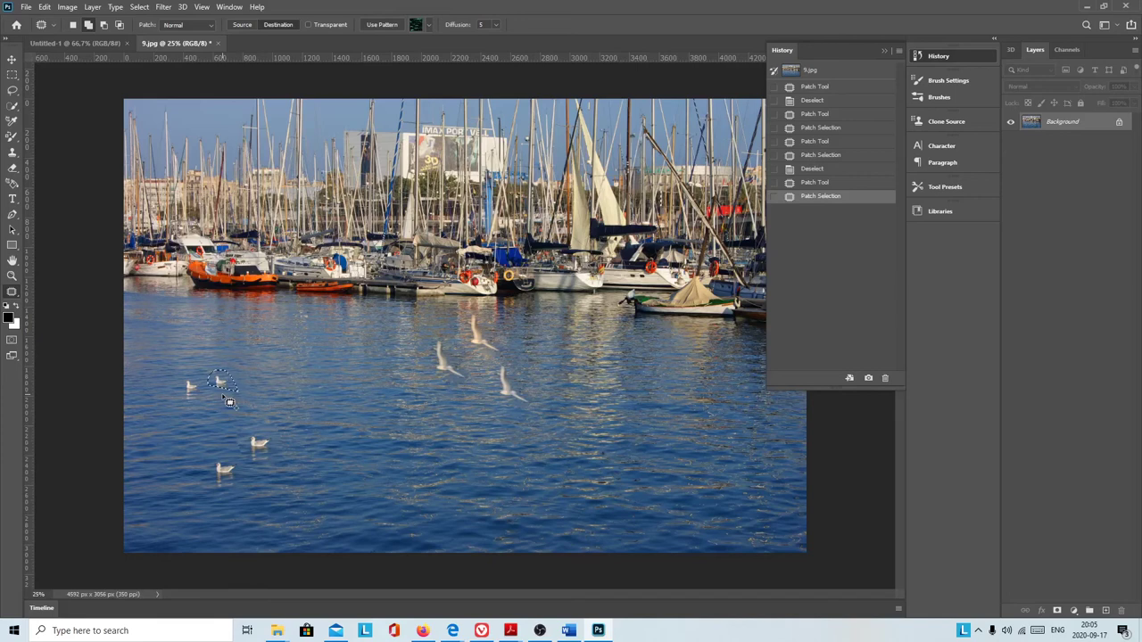
pyautogui.moveTo(229, 390); pyautogui.dragTo(260, 393)
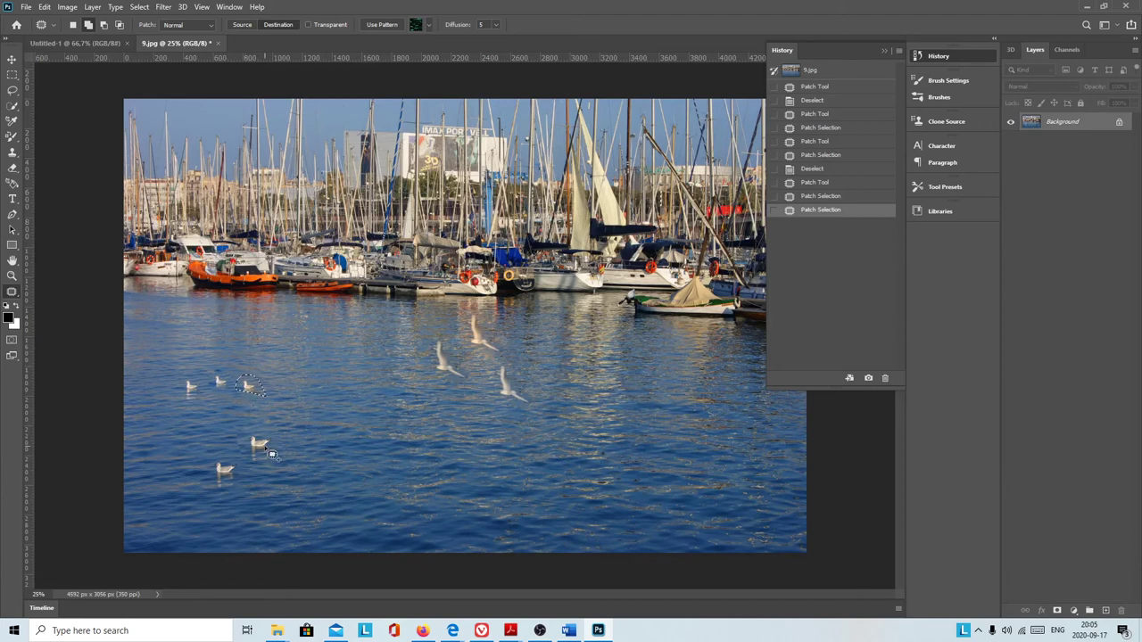
pyautogui.hotkey('ctrl', 'd')
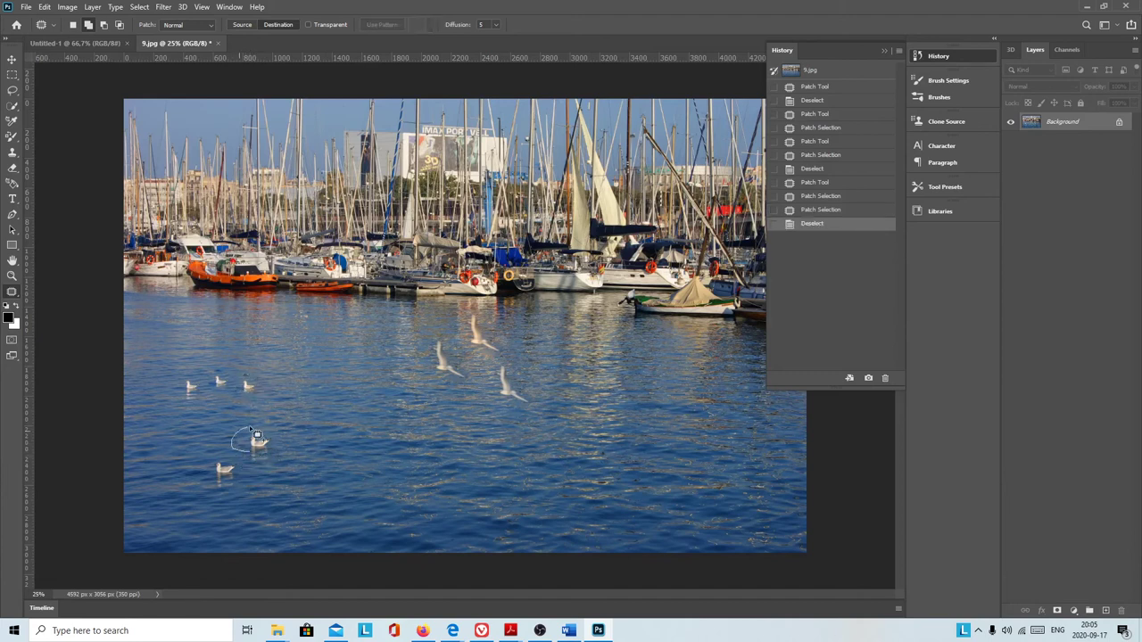
pyautogui.moveTo(278, 456)
pyautogui.mouseDown()
pyautogui.moveTo(263, 451)
pyautogui.moveTo(292, 435)
pyautogui.mouseUp()
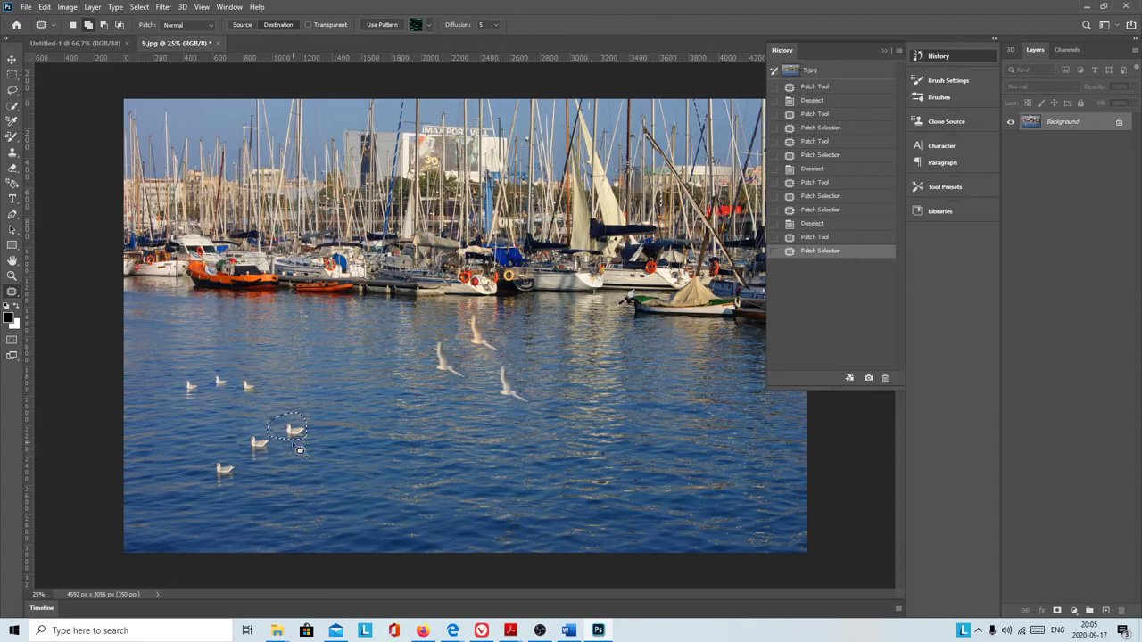
pyautogui.click(285, 448)
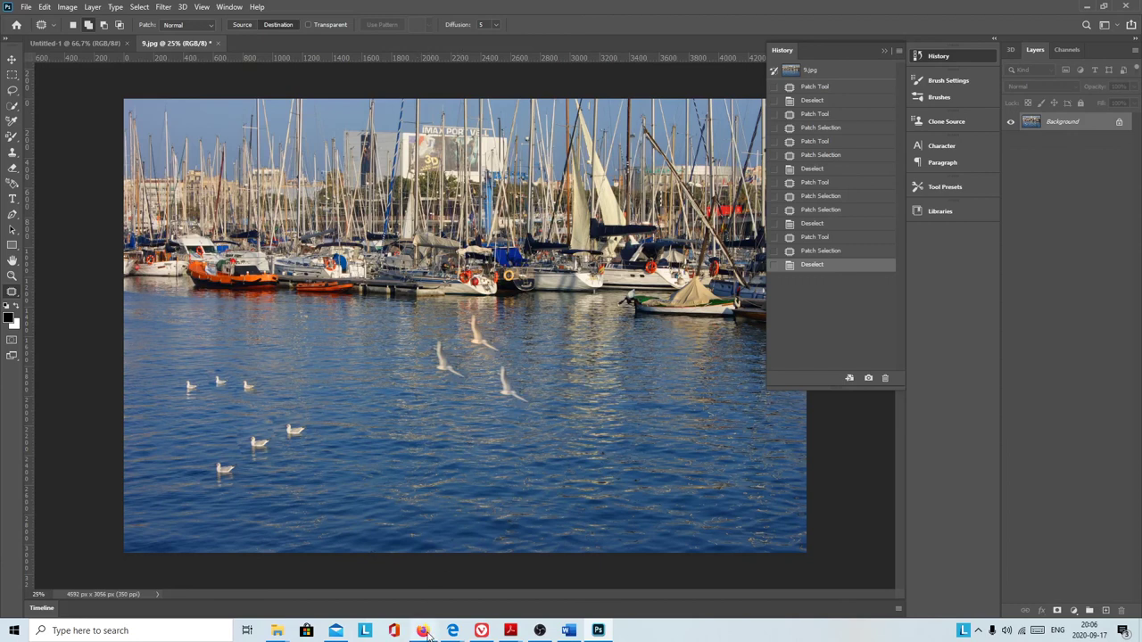
pyautogui.click(539, 631)
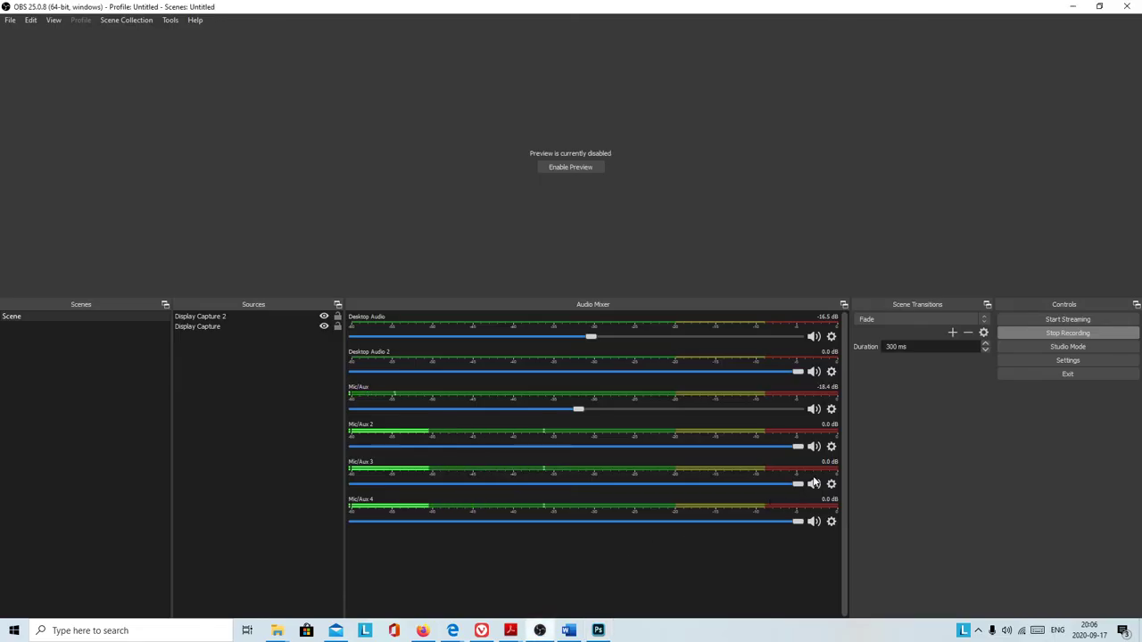